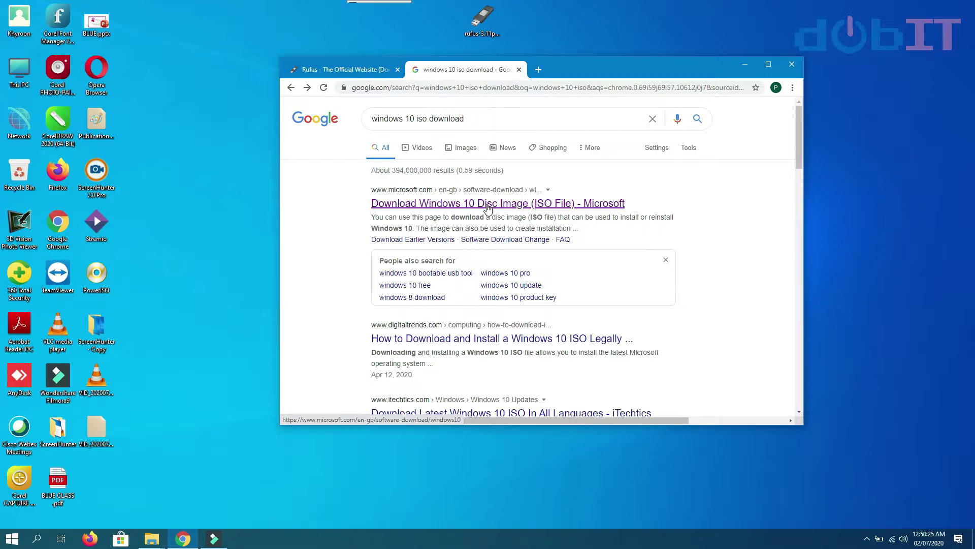
# Open Microsoft's Windows 10 disc image page from the search results and download the media creation tool
pyautogui.click(488, 208)
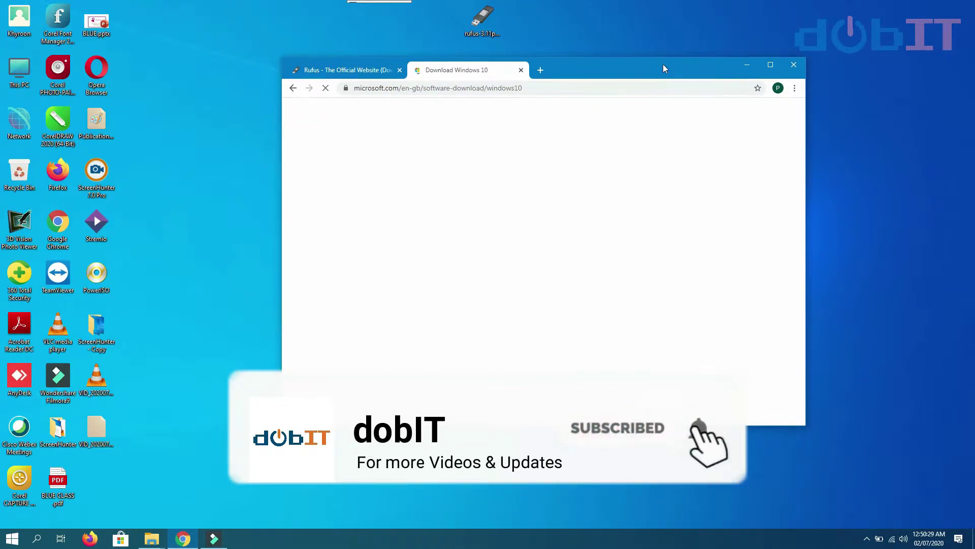
pyautogui.moveTo(663, 64); pyautogui.dragTo(744, 55)
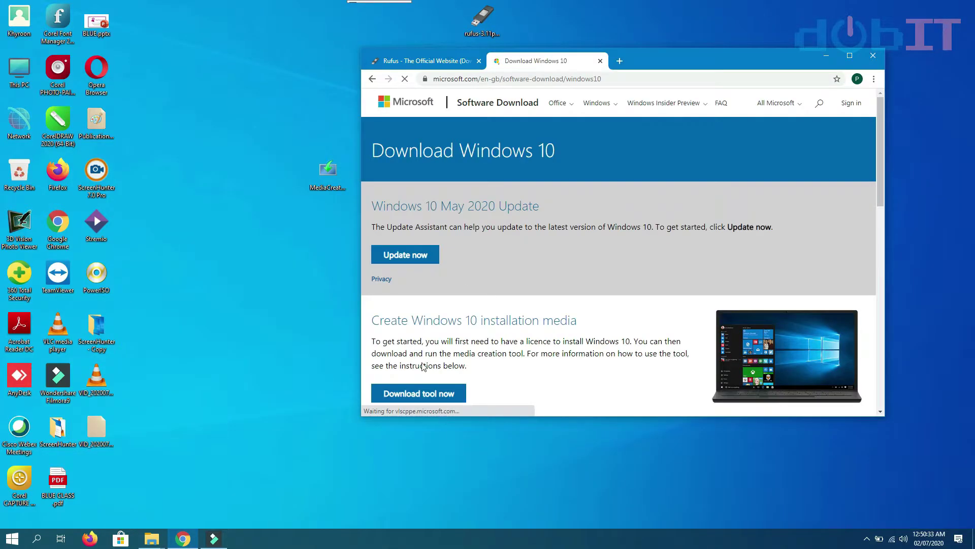
pyautogui.click(427, 395)
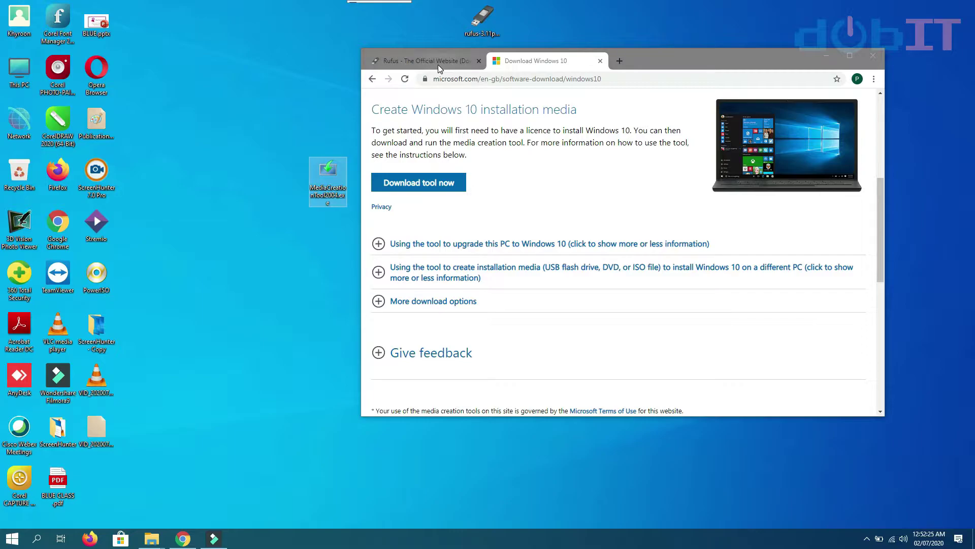
# Go to the Rufus website and locate the Rufus 3.11 downloads in its Download section
pyautogui.click(392, 46)
pyautogui.click(397, 60)
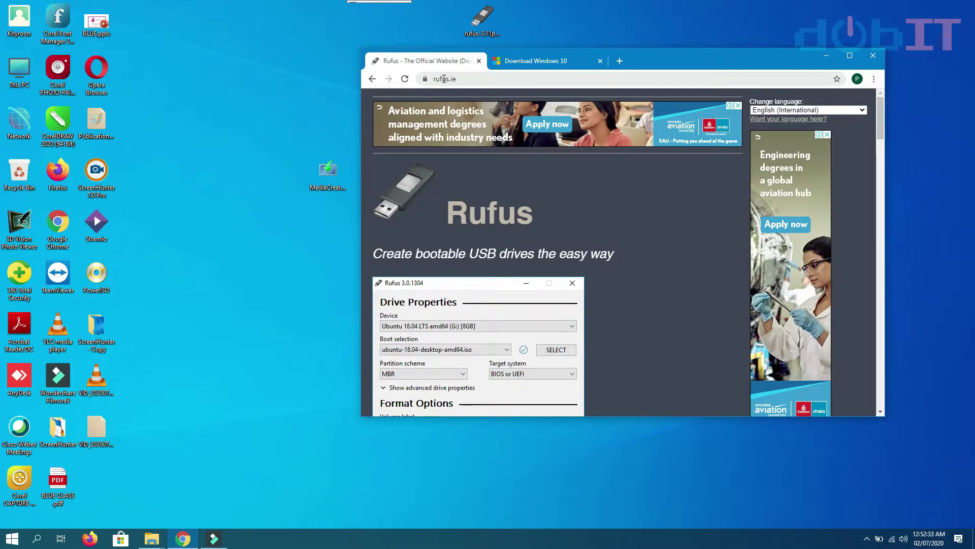
pyautogui.click(511, 61)
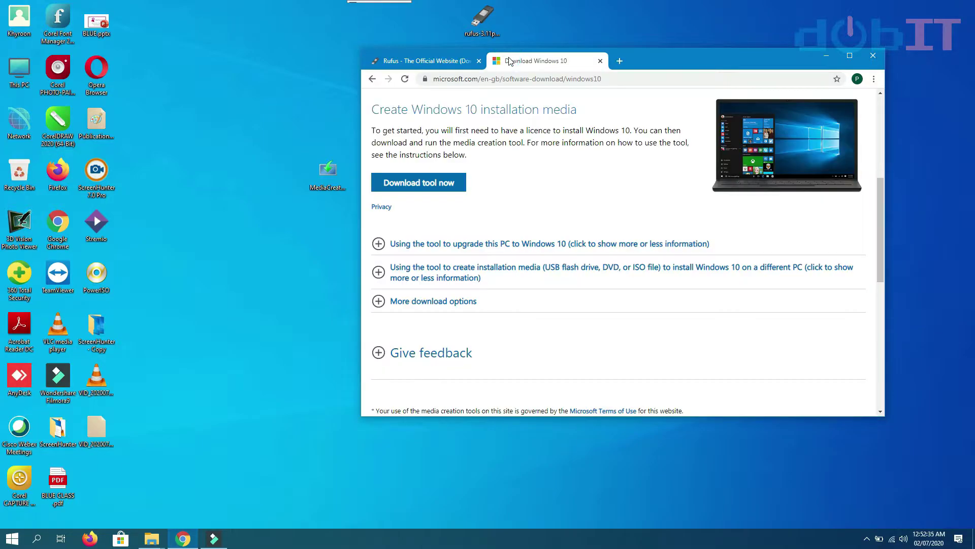
pyautogui.click(436, 63)
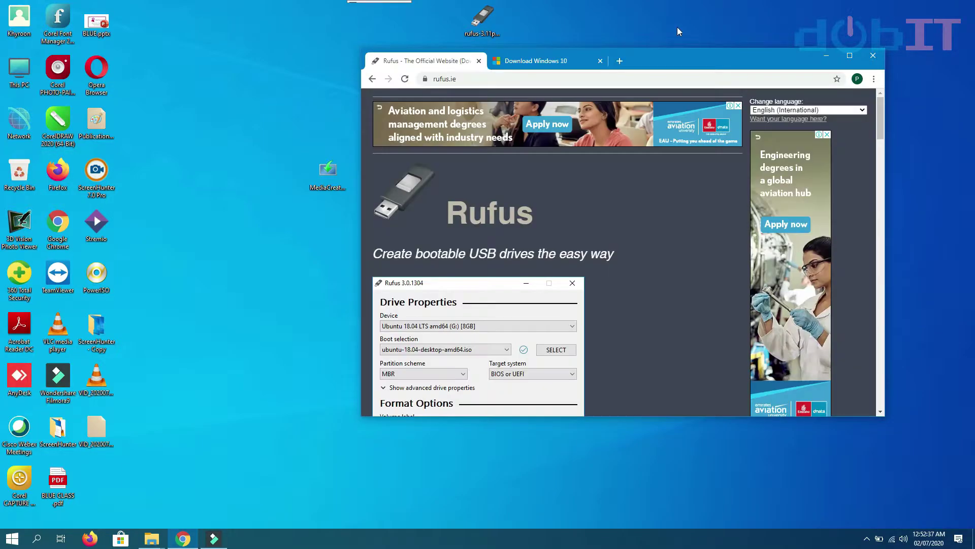
pyautogui.scroll(-8, 640, 213)
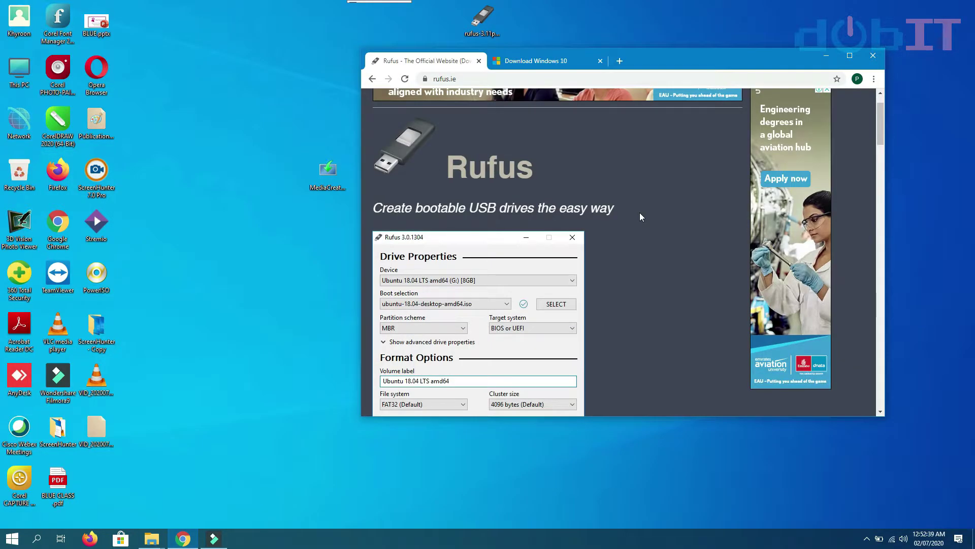
pyautogui.scroll(-4, 620, 212)
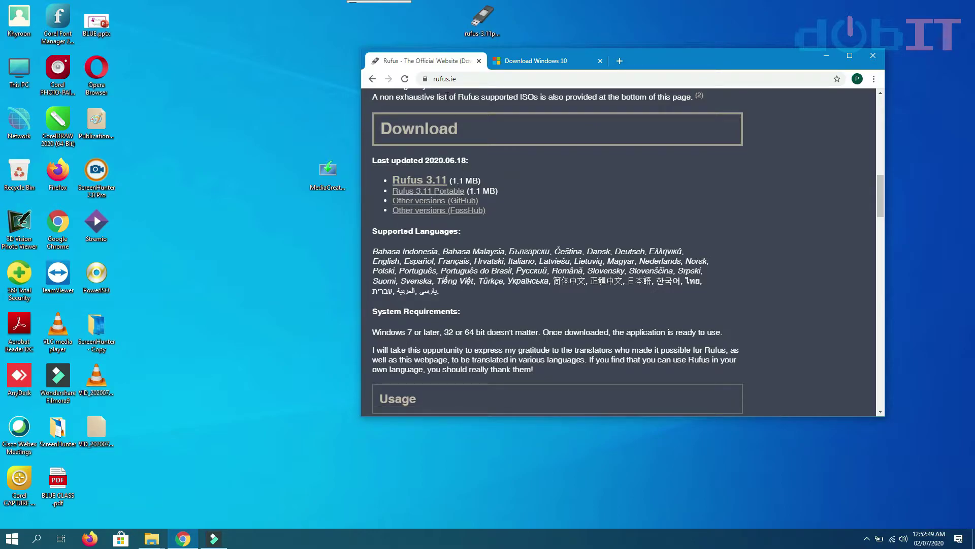
# Minimize the browser and place Windows.iso beside the Rufus executable on the desktop
pyautogui.click(489, 27)
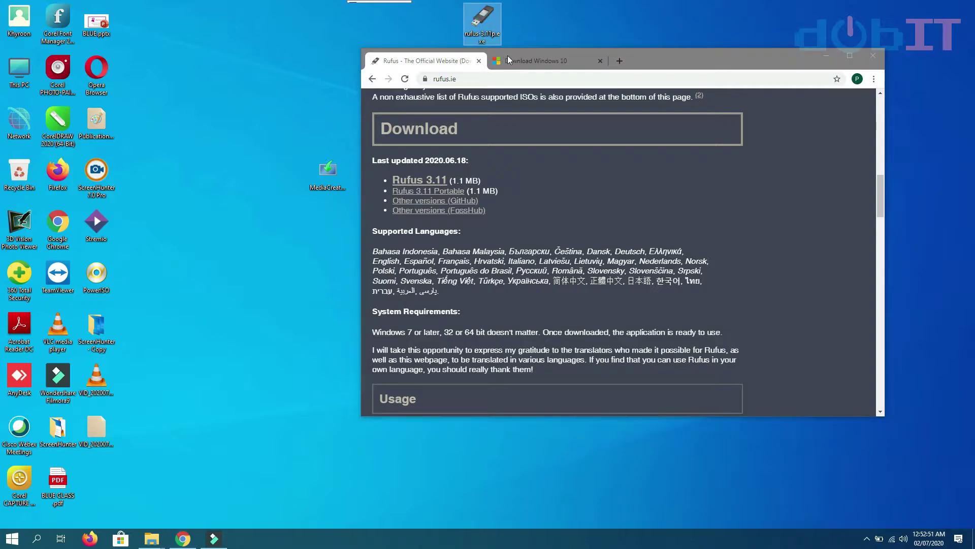
pyautogui.moveTo(490, 42)
pyautogui.click(825, 57)
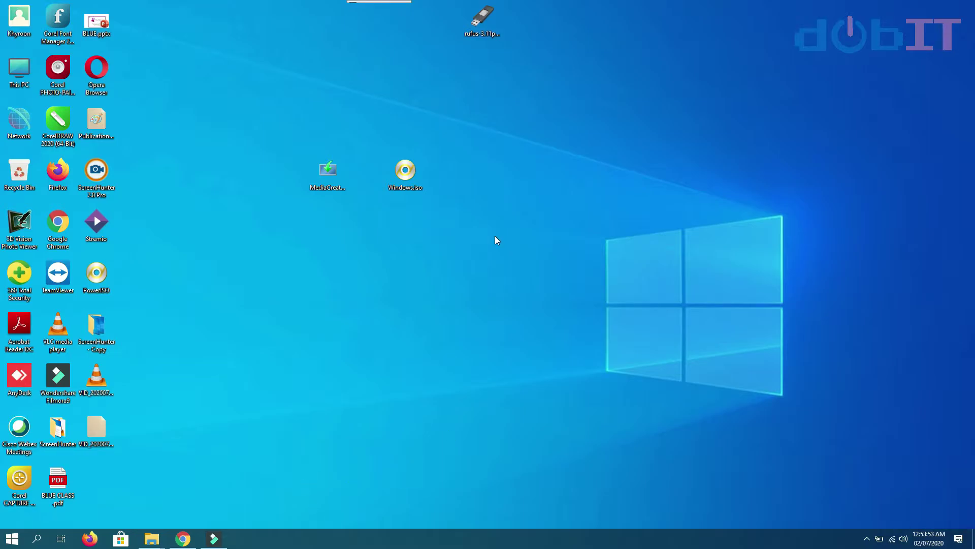
pyautogui.moveTo(397, 189); pyautogui.dragTo(536, 37)
pyautogui.click(611, 107)
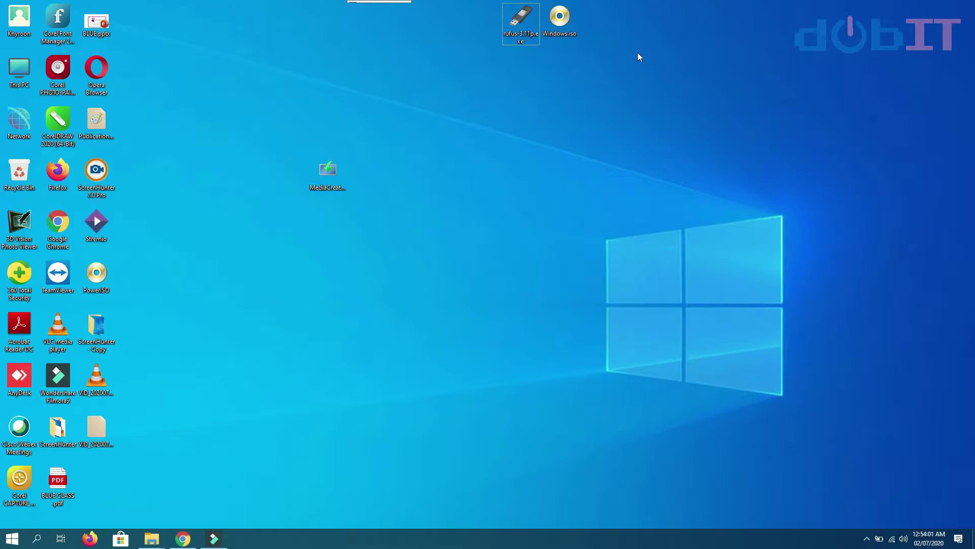
pyautogui.click(639, 90)
# Check the file size of Windows.iso in its properties, and close them
pyautogui.rightClick(571, 15)
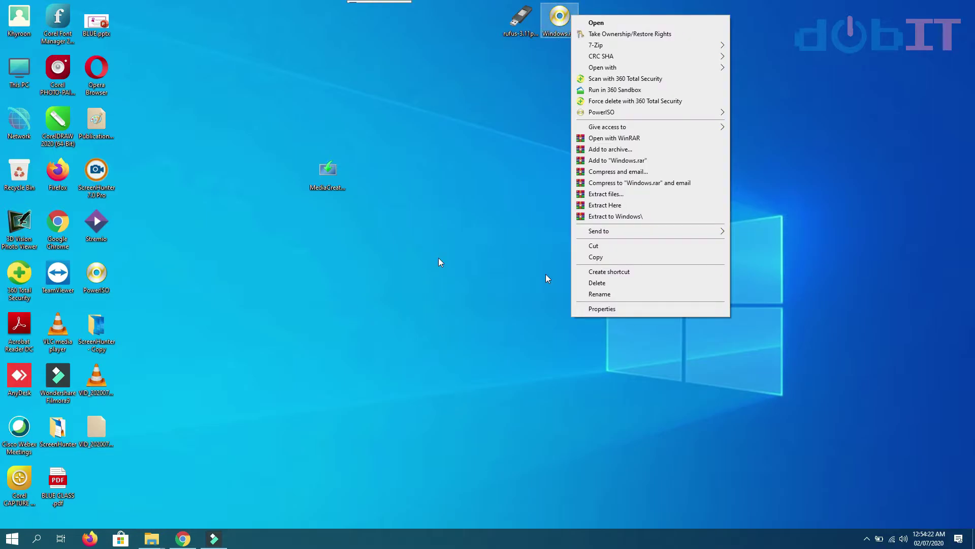
pyautogui.click(628, 308)
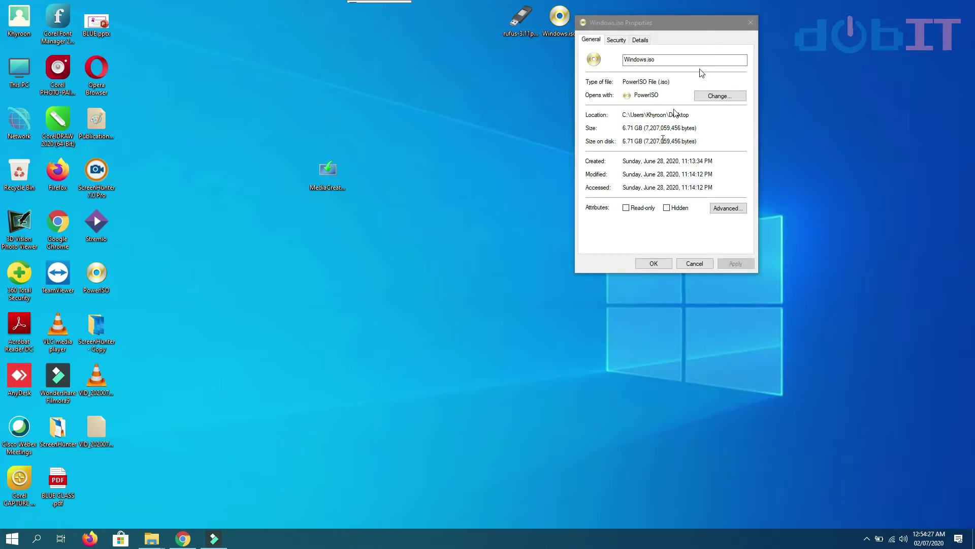
pyautogui.click(750, 25)
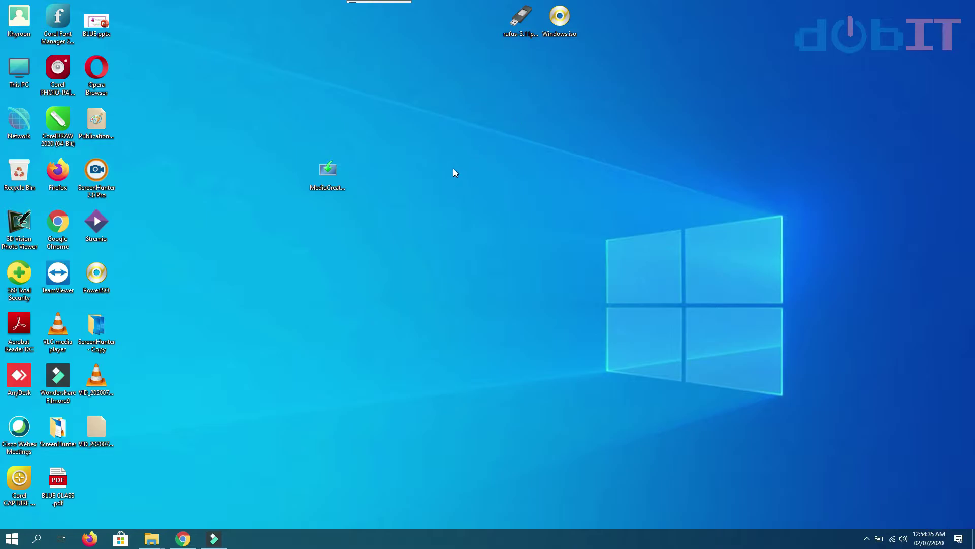
# Launch Rufus from the desktop and allow it to check for application updates online
pyautogui.click(515, 25)
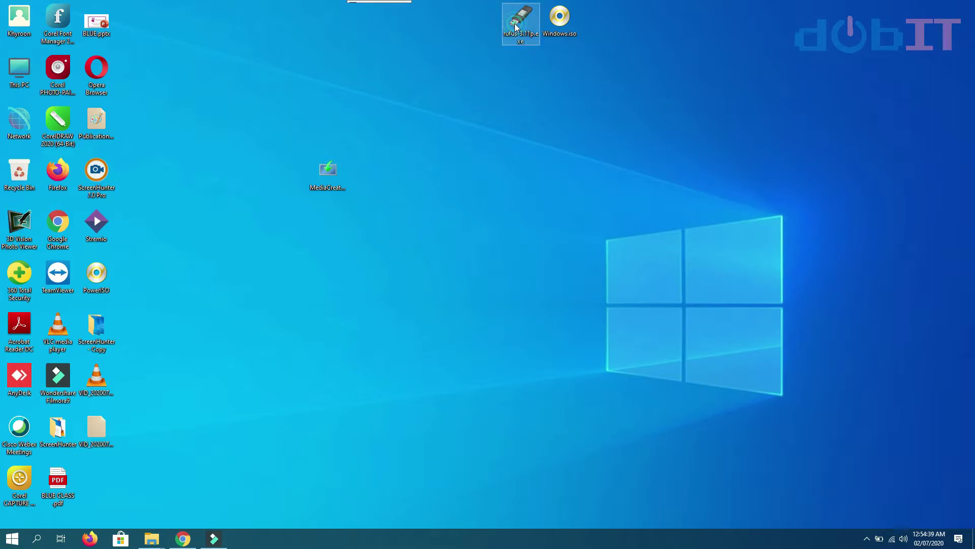
pyautogui.moveTo(515, 25)
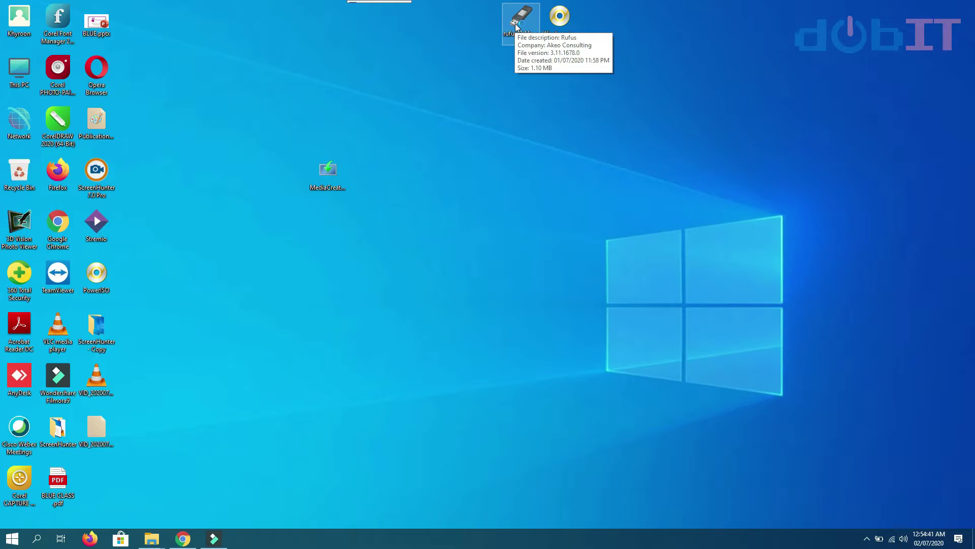
pyautogui.press('Return')
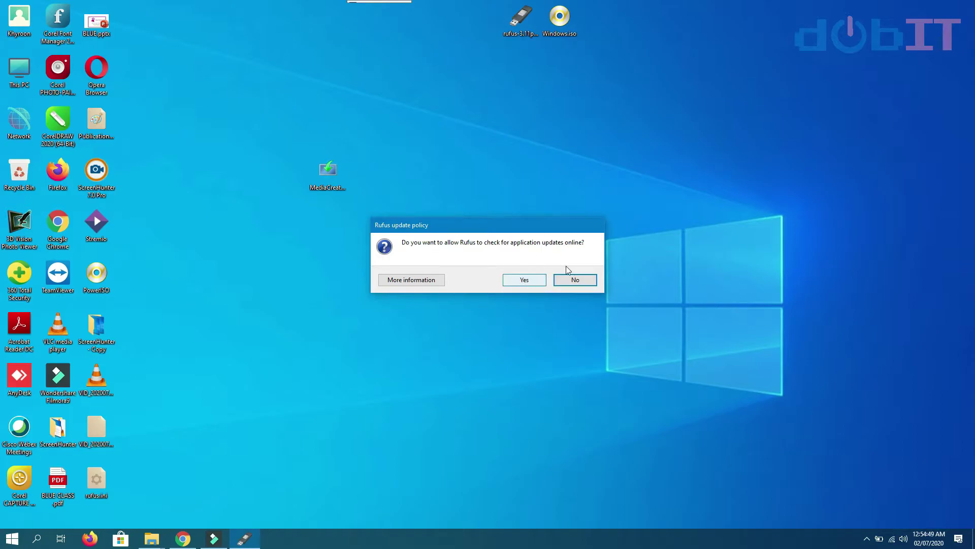
pyautogui.click(532, 281)
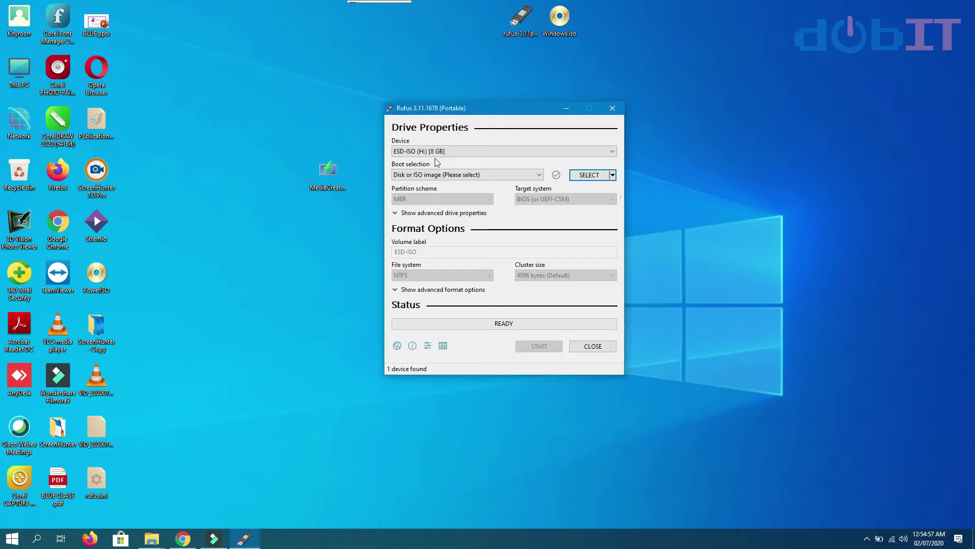
# Move the Rufus window higher and expand the advanced drive properties and advanced format options
pyautogui.moveTo(471, 109); pyautogui.dragTo(488, 59)
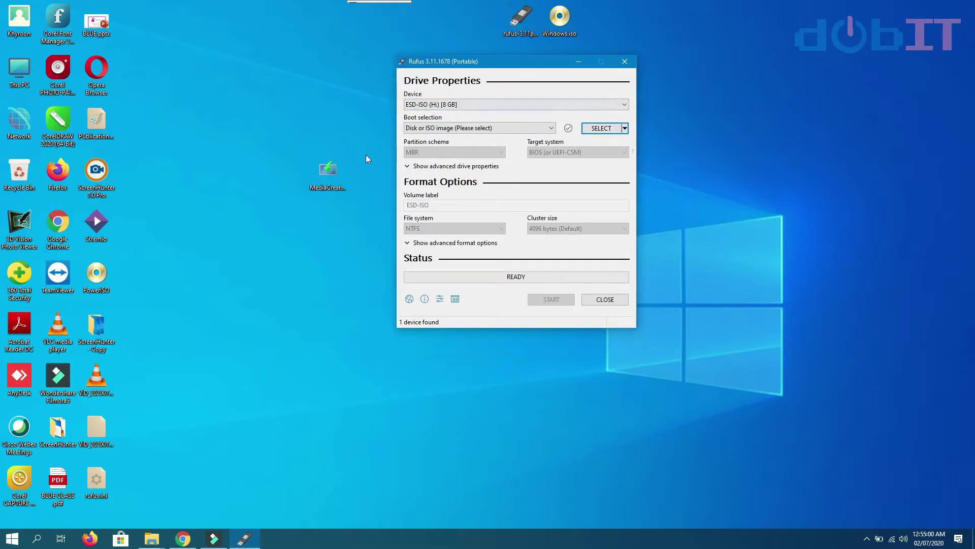
pyautogui.click(420, 167)
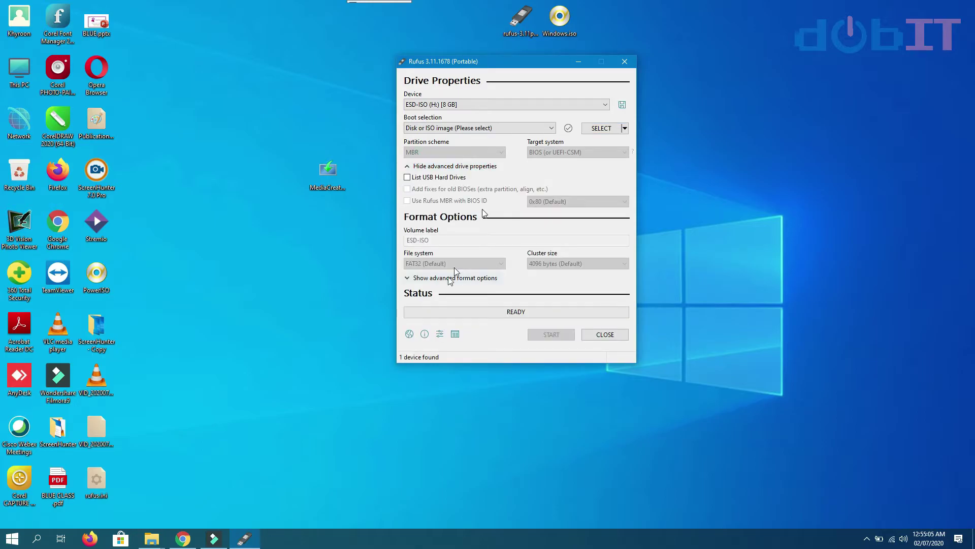
pyautogui.click(512, 268)
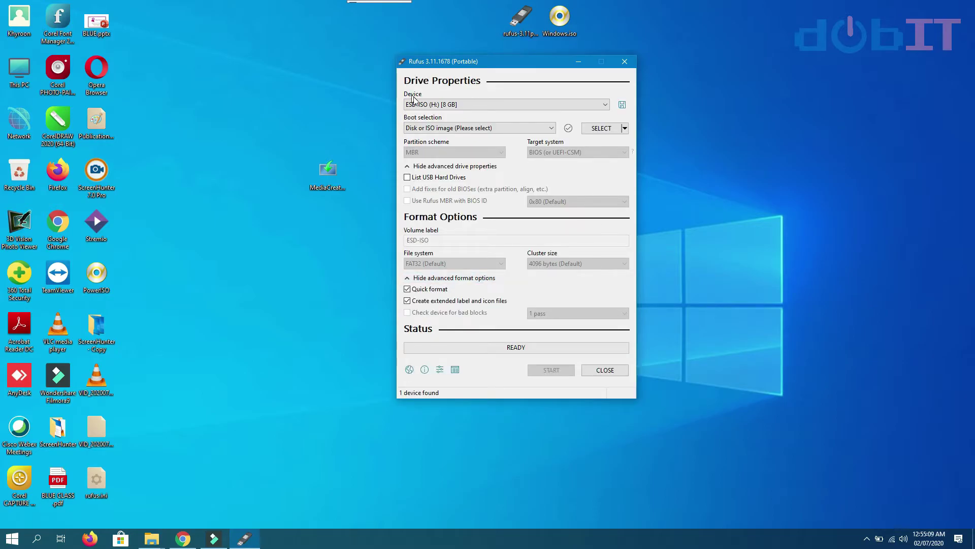
# Choose the 8 GB USB drive ESD-ISO (H:) as the target device
pyautogui.click(441, 105)
pyautogui.click(441, 105)
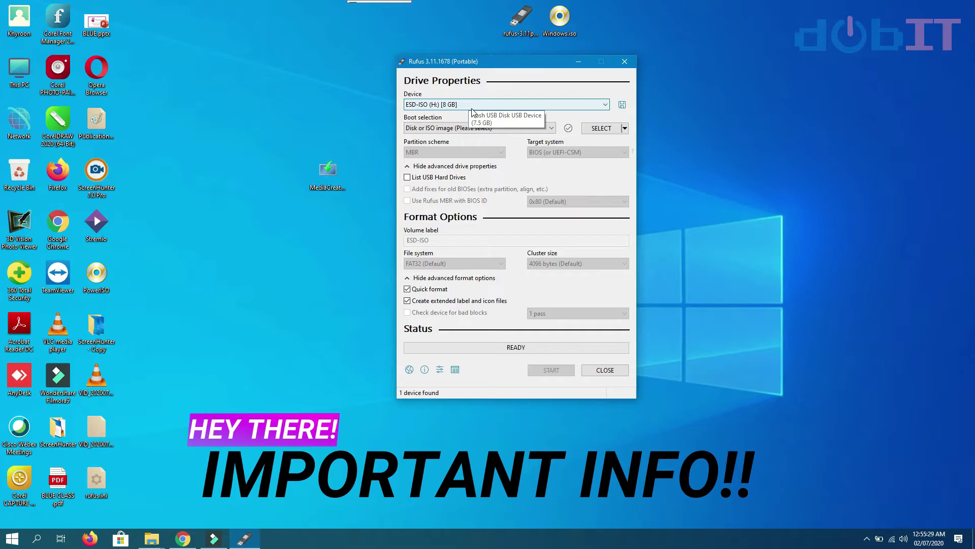
pyautogui.click(523, 103)
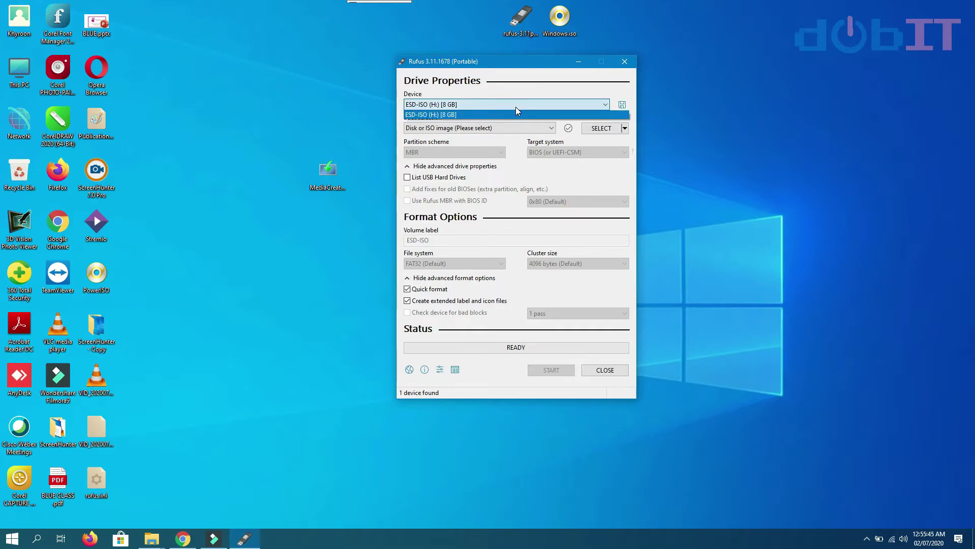
pyautogui.click(467, 106)
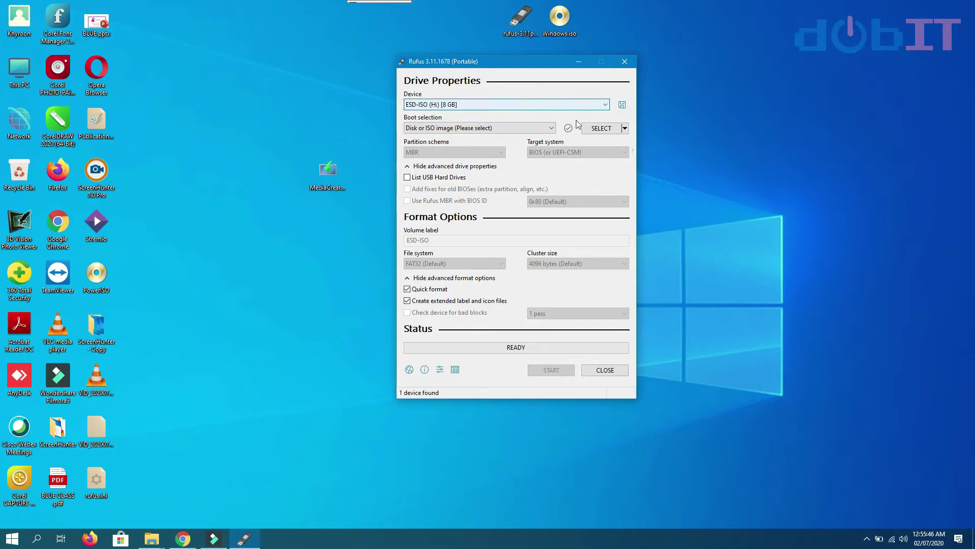
# Set the boot selection to Disk or ISO image and load Windows.iso from the Desktop folder
pyautogui.click(447, 129)
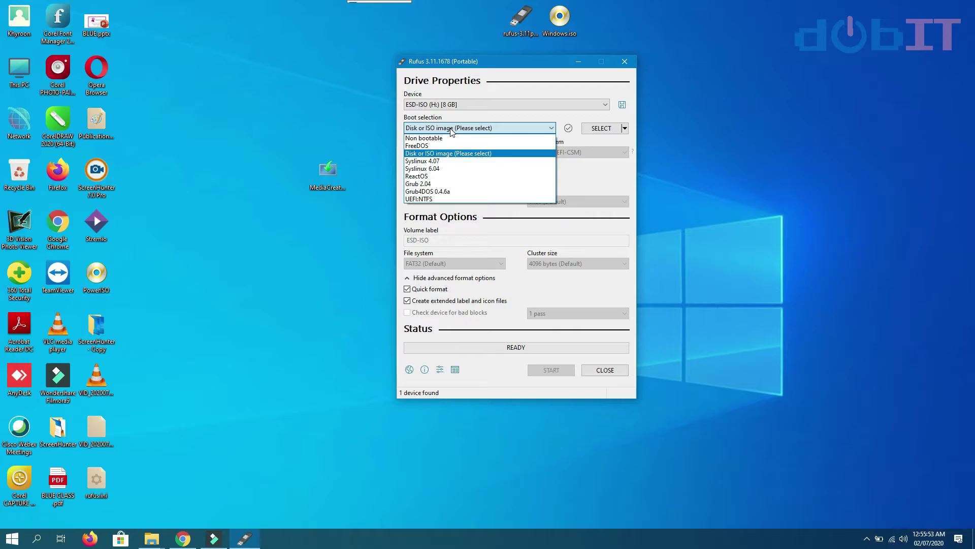
pyautogui.click(440, 157)
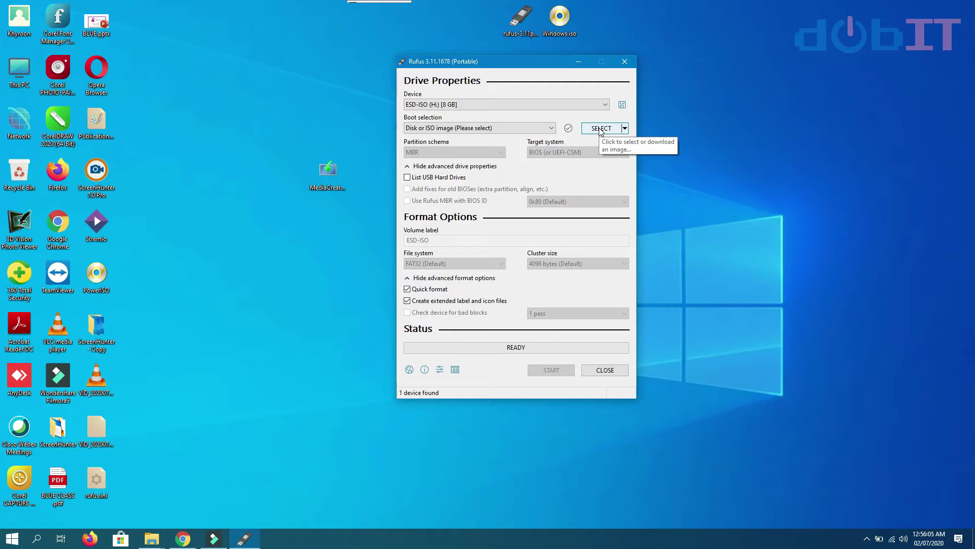
pyautogui.click(603, 132)
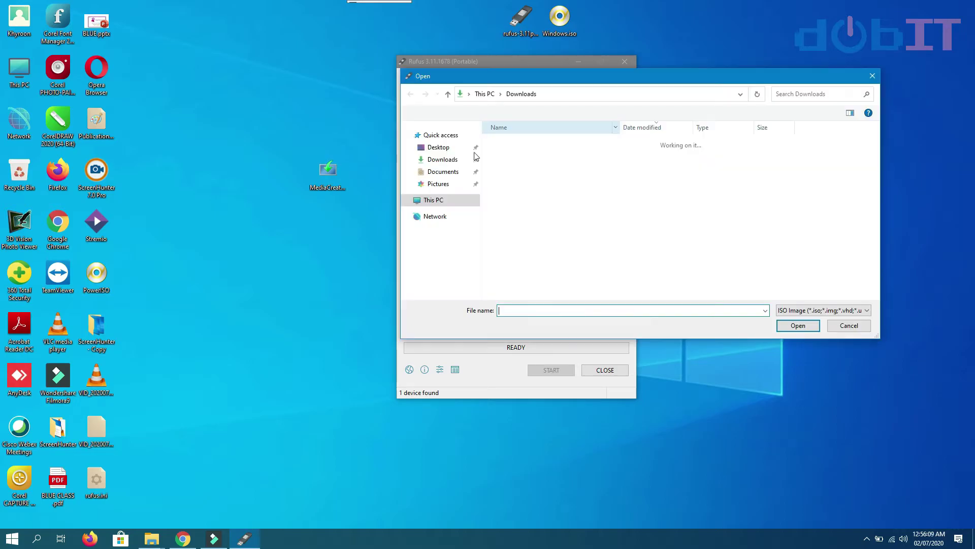
pyautogui.click(457, 147)
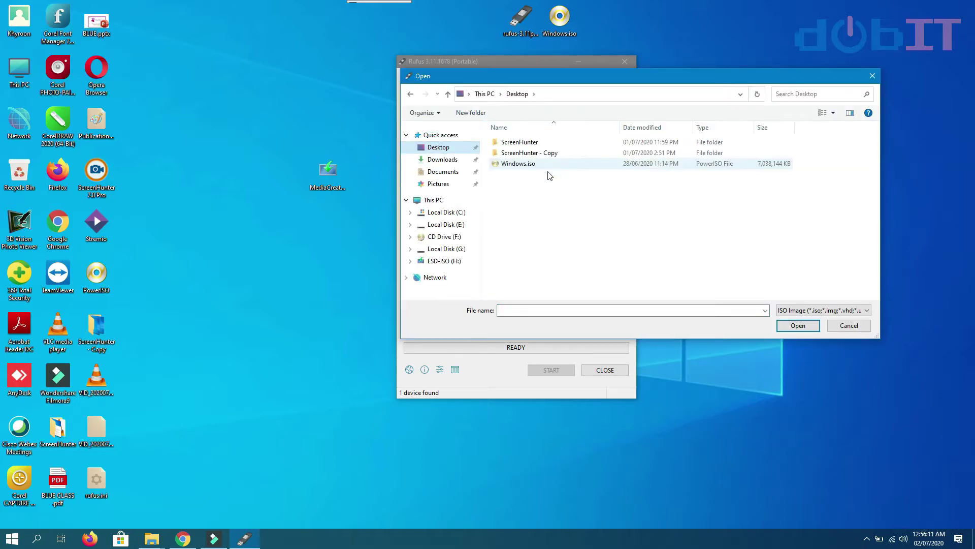
pyautogui.doubleClick(497, 168)
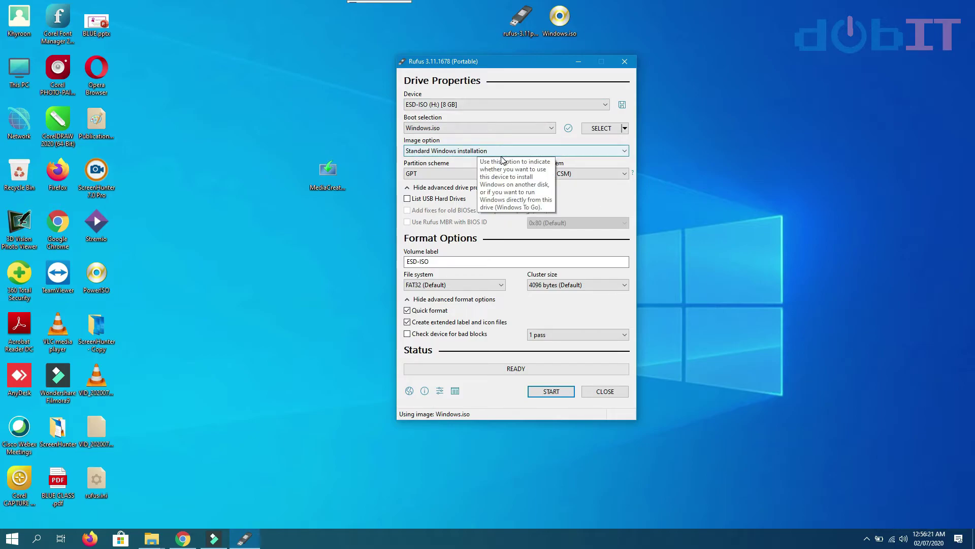
# Choose Standard Windows installation as the image option
pyautogui.click(465, 152)
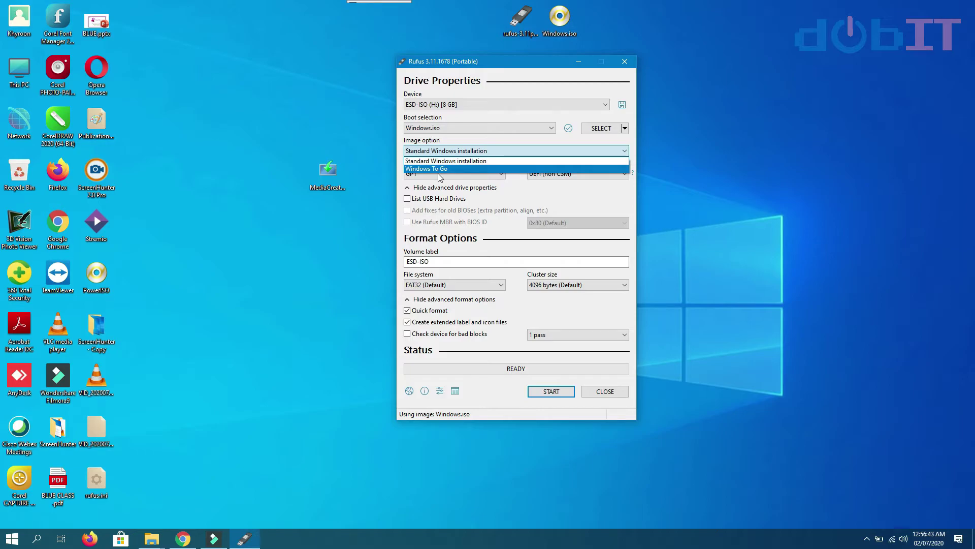
pyautogui.click(464, 164)
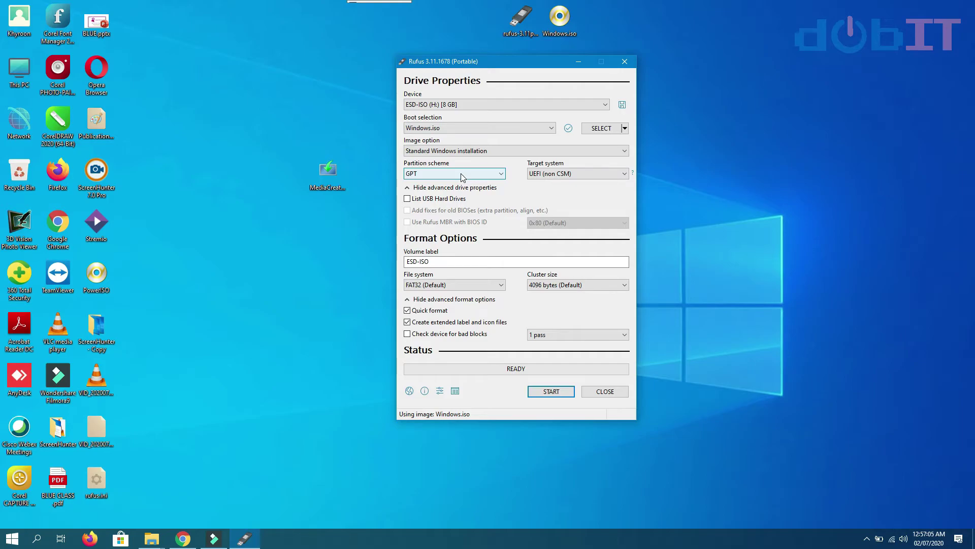
# Try MBR as the partition scheme and switch it back to GPT
pyautogui.click(458, 177)
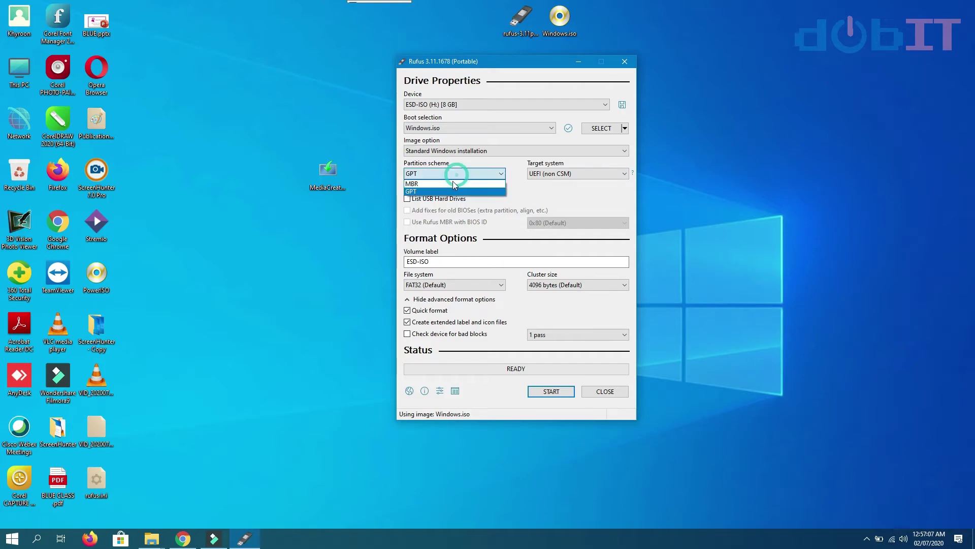
pyautogui.click(465, 188)
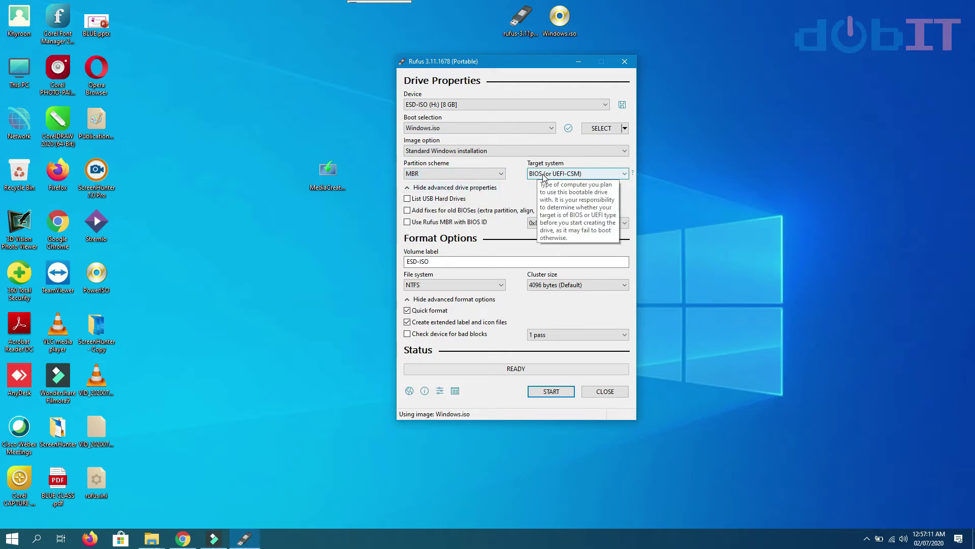
pyautogui.click(480, 172)
pyautogui.click(451, 191)
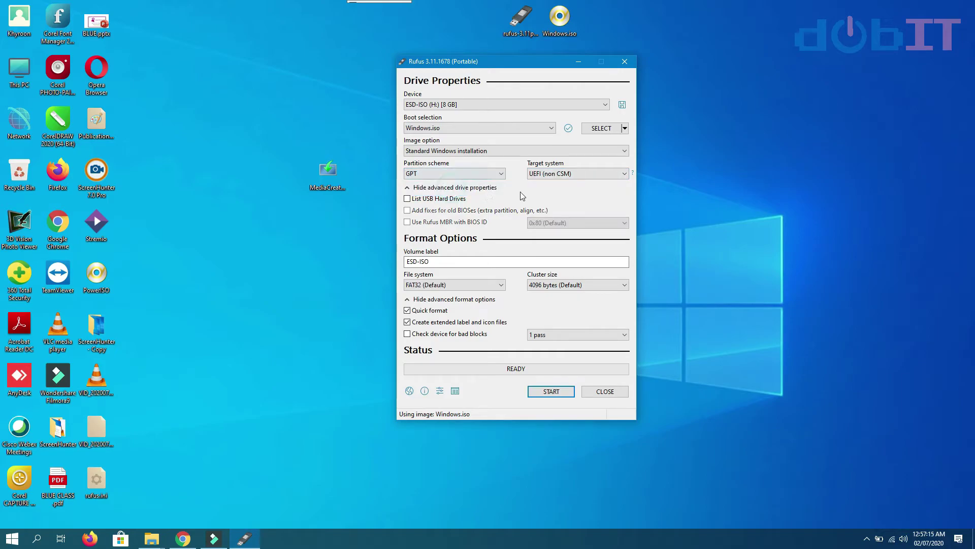
# Set the partition scheme to MBR and enable the fixes for old BIOSes (extra partition, align, etc.)
pyautogui.click(481, 173)
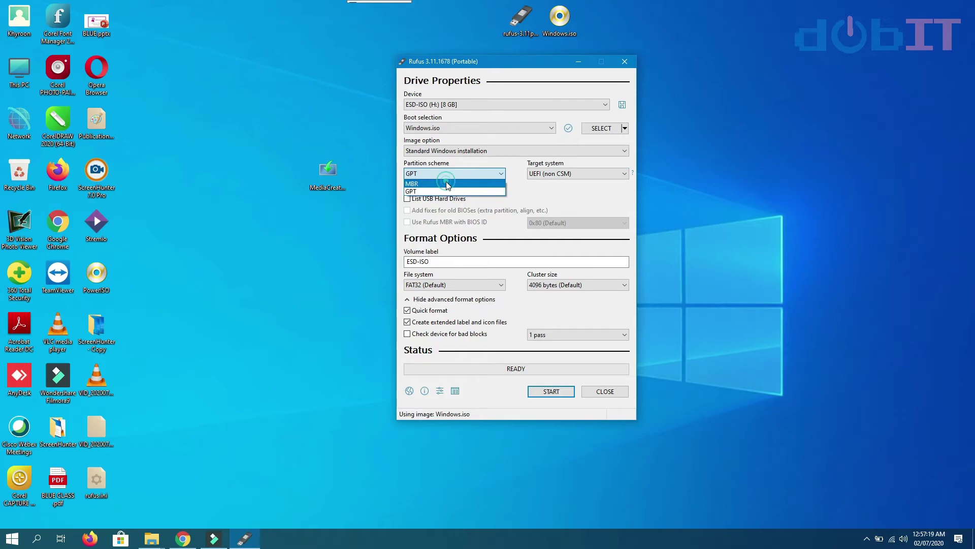
pyautogui.click(448, 184)
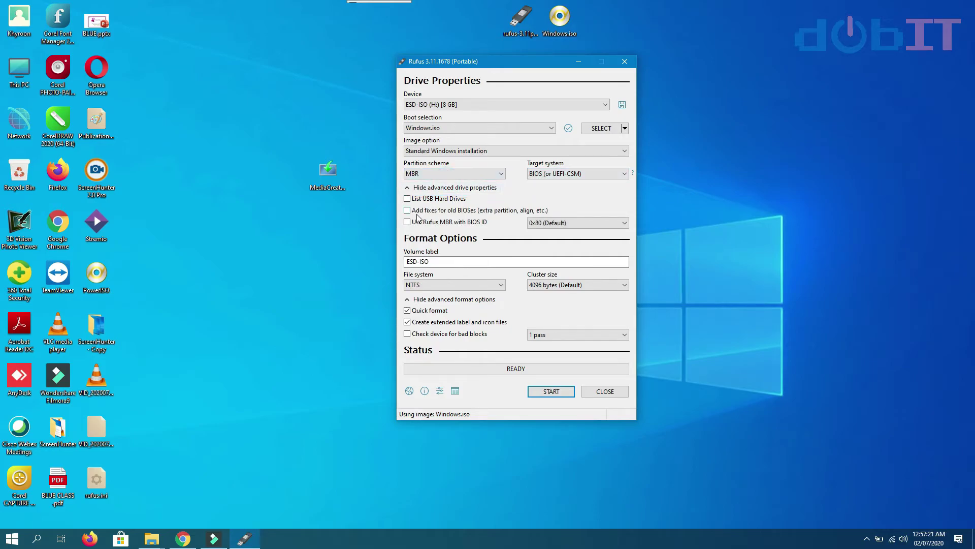
pyautogui.moveTo(424, 215)
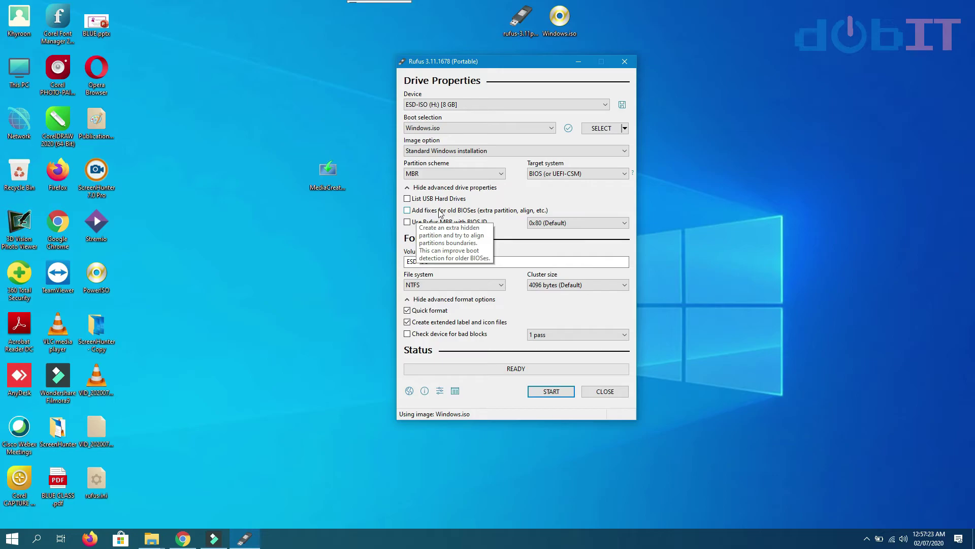
pyautogui.click(442, 211)
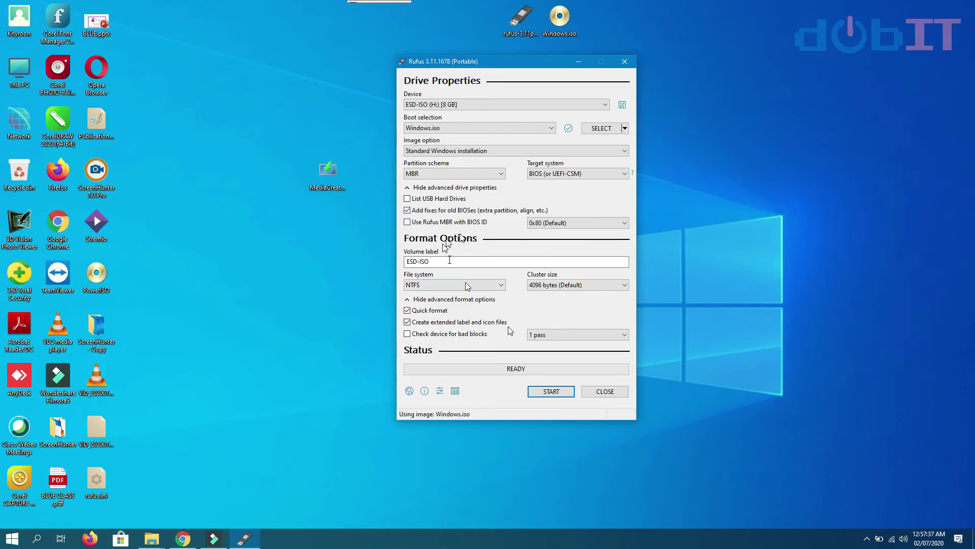
# Start writing Windows.iso to the ESD-ISO (H:) USB drive and accept erasing all its data
pyautogui.click(560, 392)
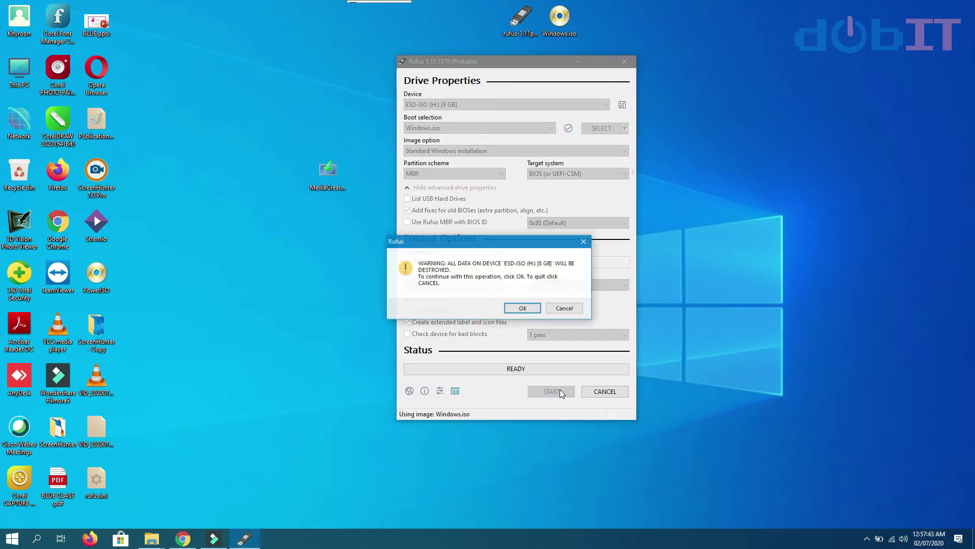
pyautogui.moveTo(478, 248); pyautogui.dragTo(504, 226)
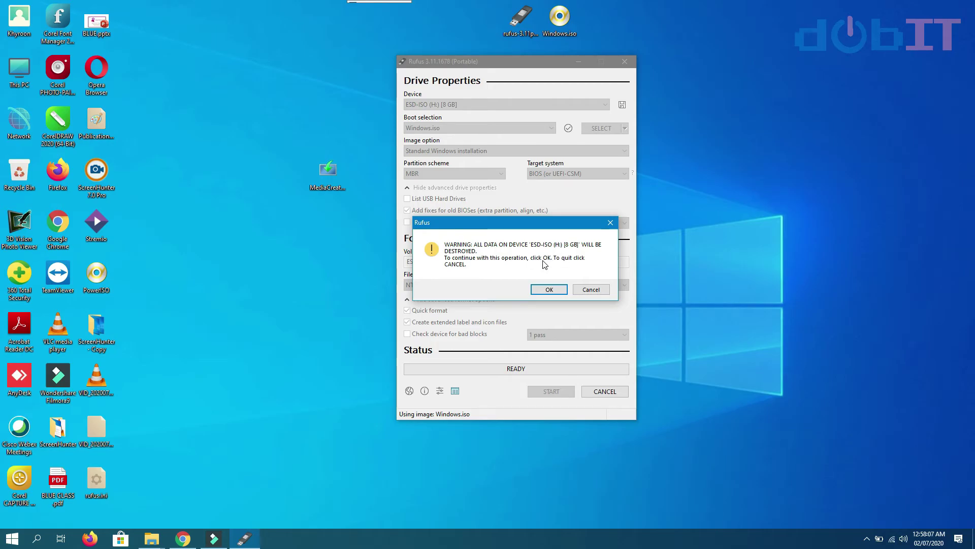
pyautogui.click(550, 288)
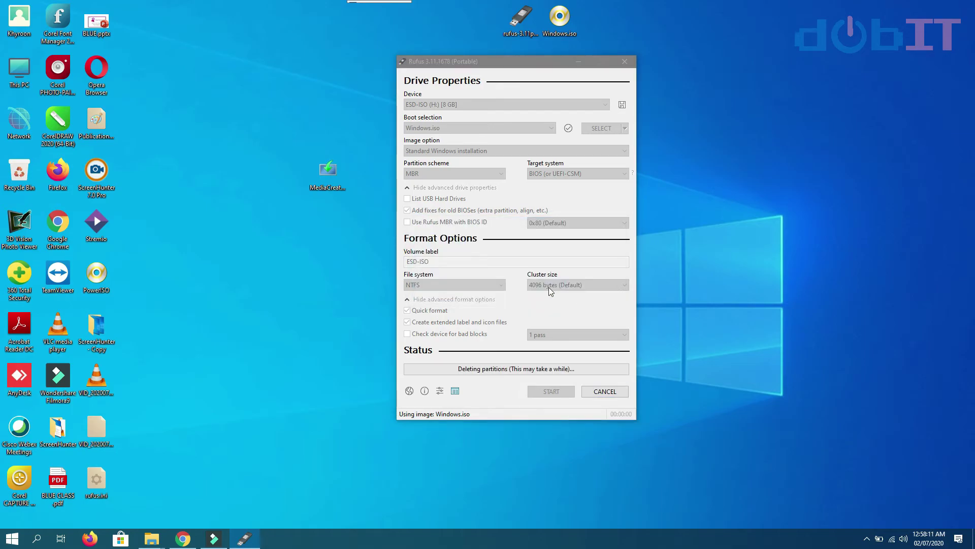